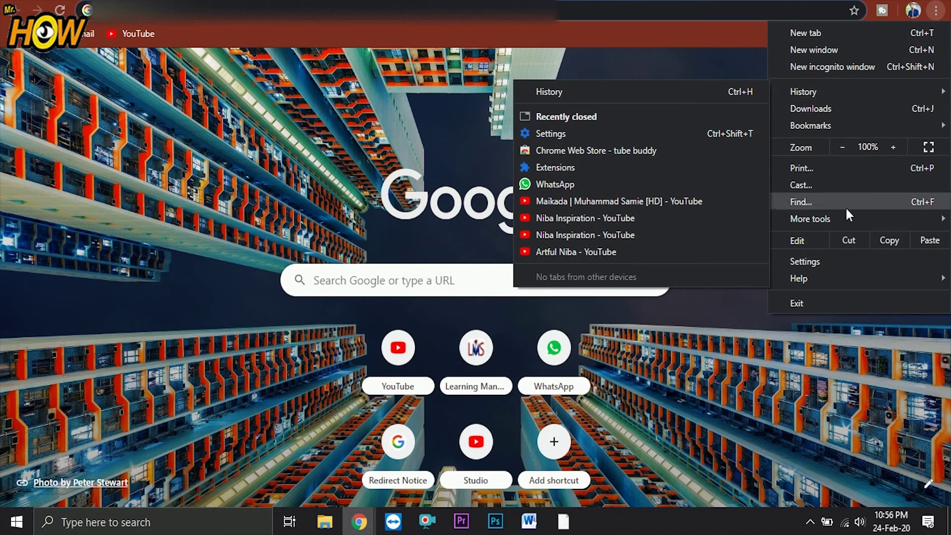
# Open the Chrome Web Store by way of the browser settings and the installed extensions page
pyautogui.click(826, 259)
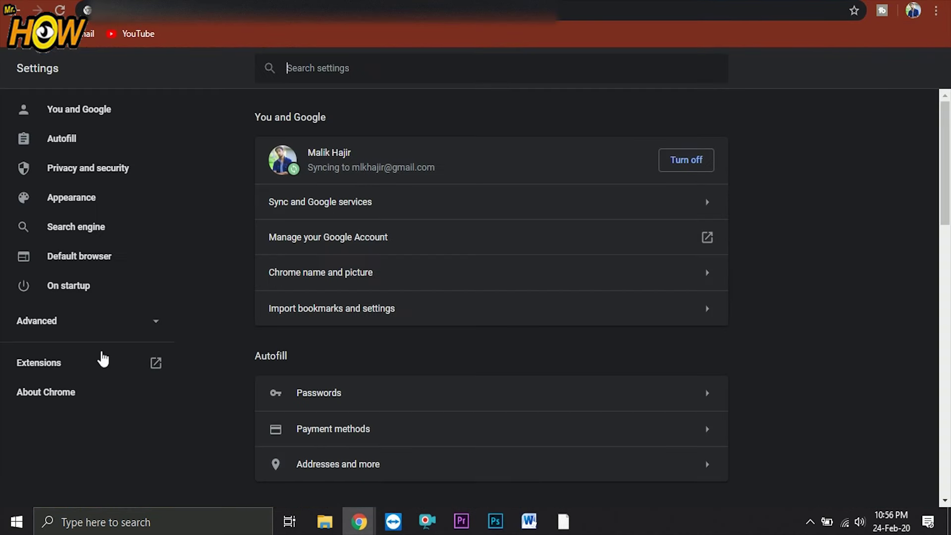
pyautogui.click(55, 363)
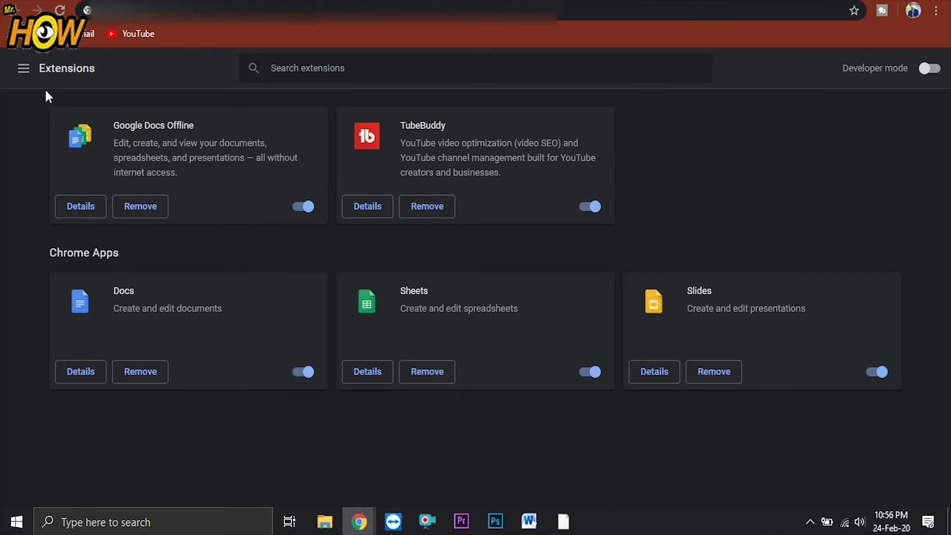
pyautogui.click(24, 69)
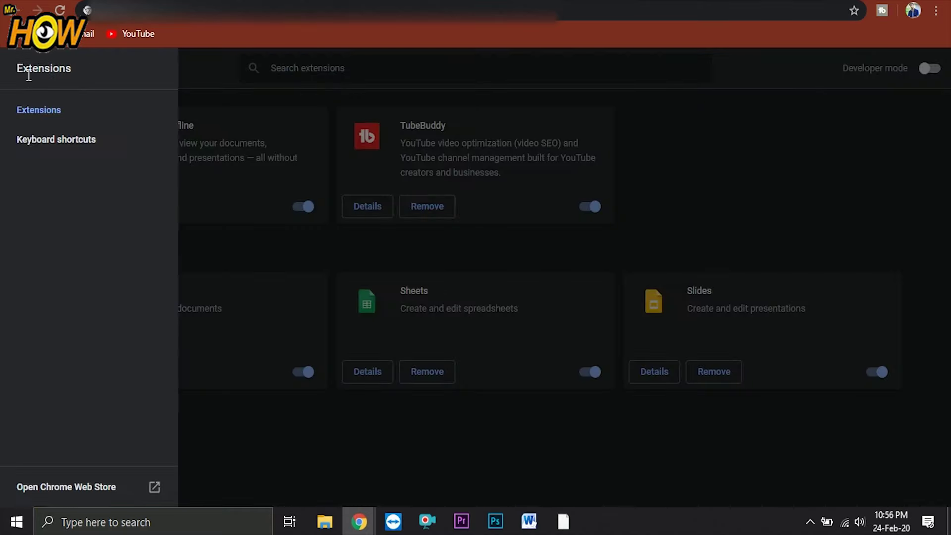
pyautogui.click(76, 488)
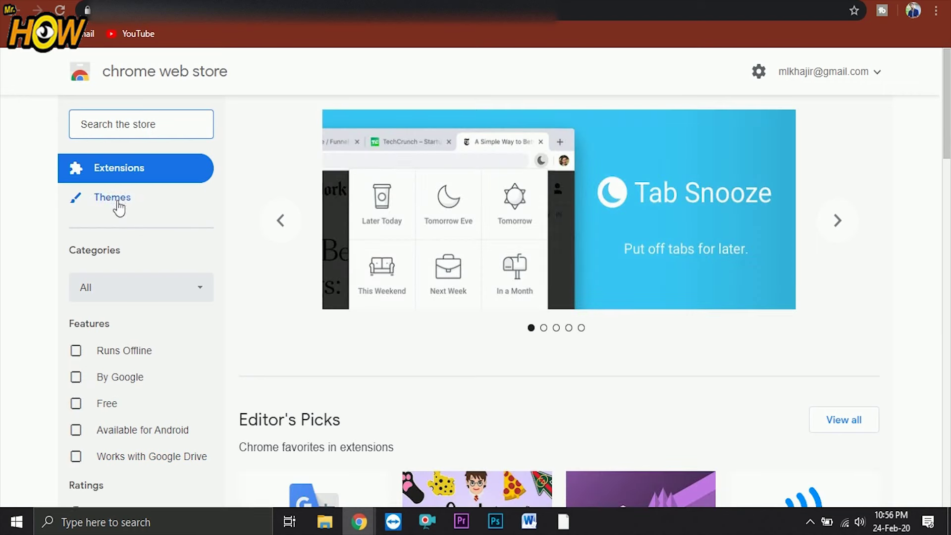
# Search the Chrome Web Store for the "tubebuddy" extension
pyautogui.click(124, 130)
pyautogui.write('tube')
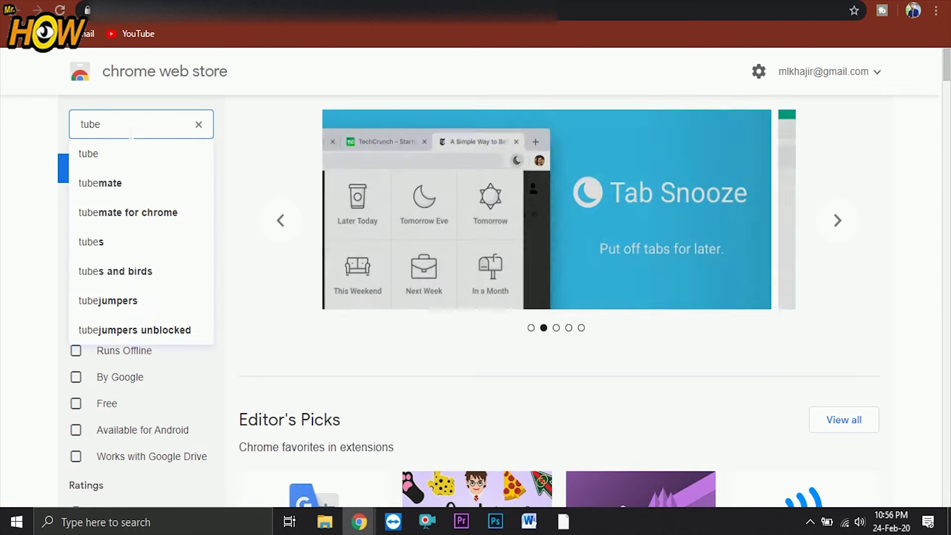
pyautogui.write('bud')
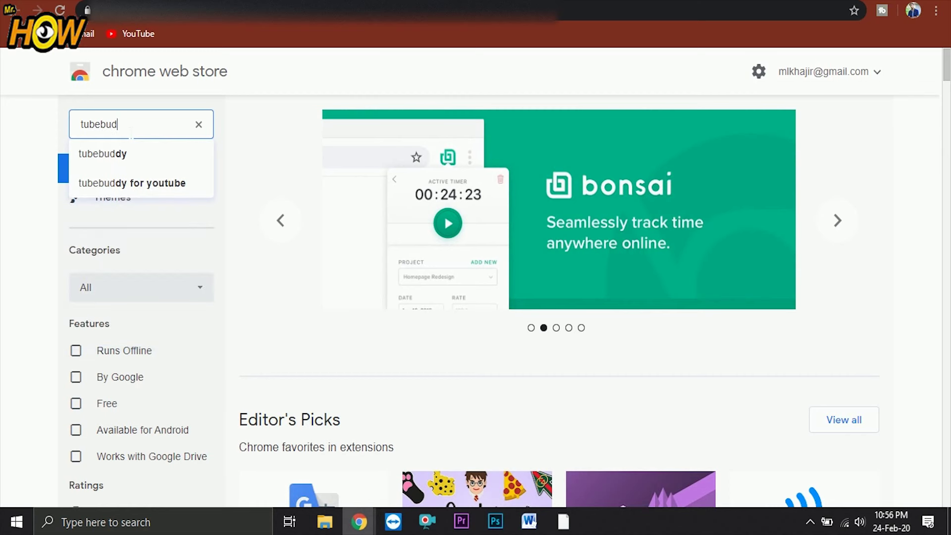
pyautogui.click(117, 151)
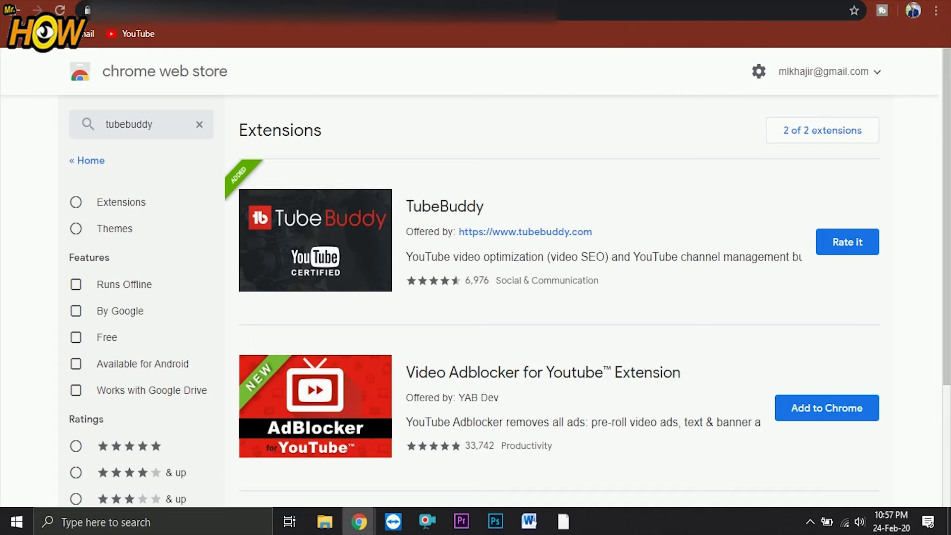
# Switch to the Mr How YouTube channel page and view the TubeBuddy tools menu, then close it
pyautogui.hotkey('ctrl', 'Tab')
pyautogui.hotkey('ctrl', 'Tab')
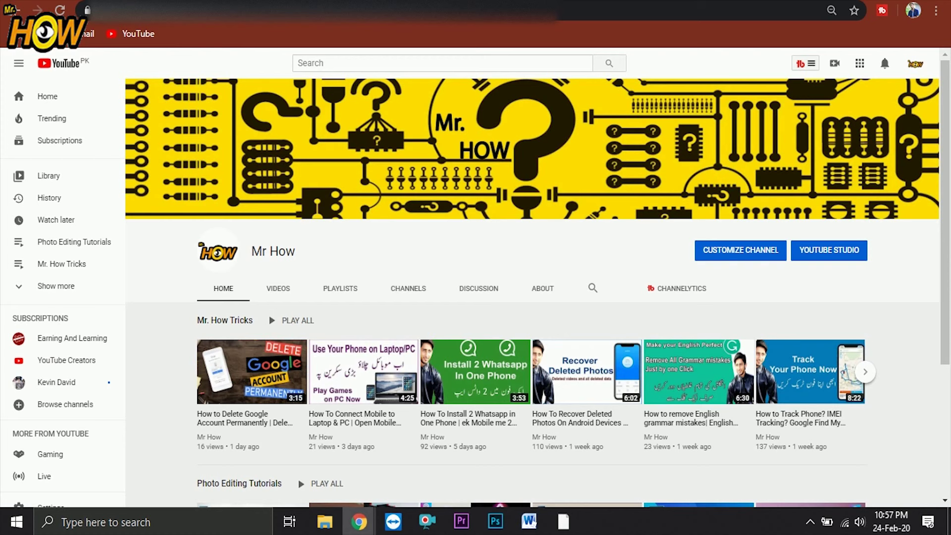
pyautogui.click(807, 63)
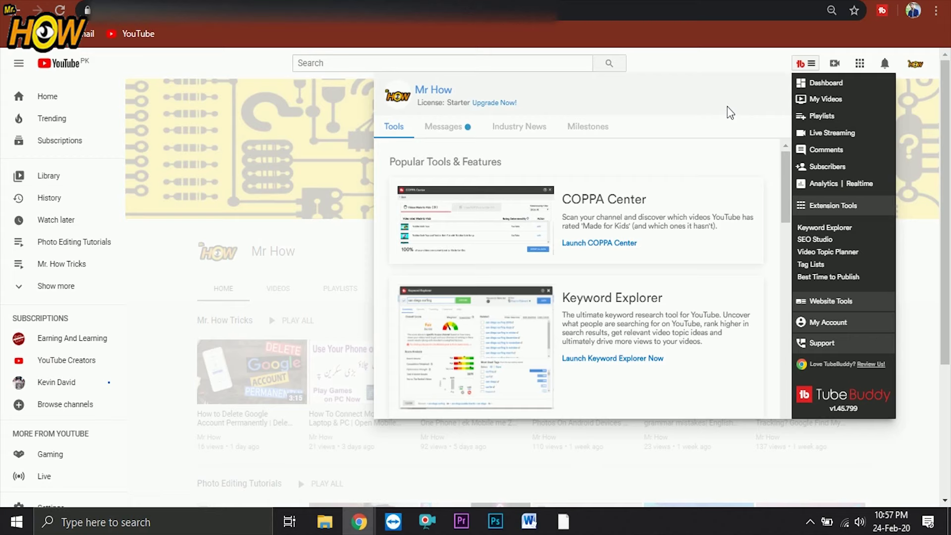
pyautogui.click(695, 59)
pyautogui.click(807, 65)
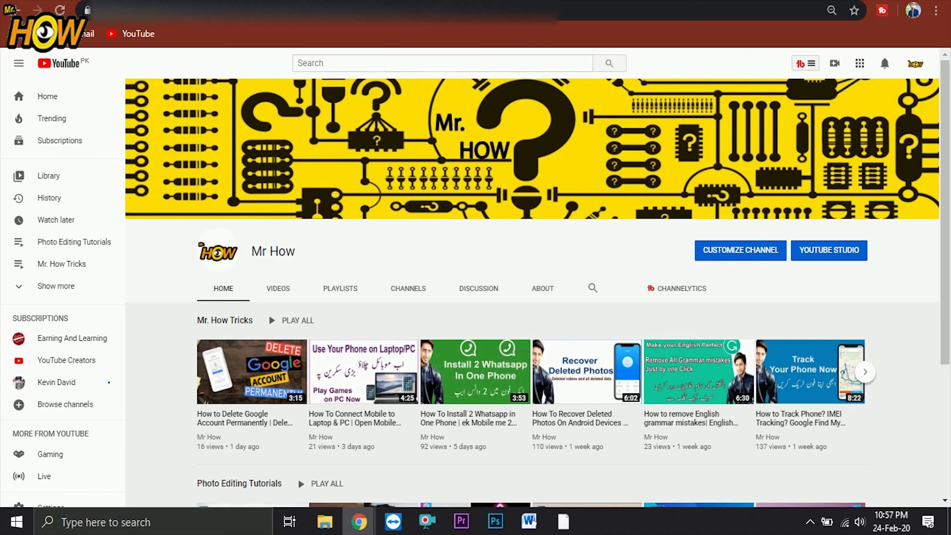
# Search YouTube for "track my phone" using the suggested query
pyautogui.click(385, 63)
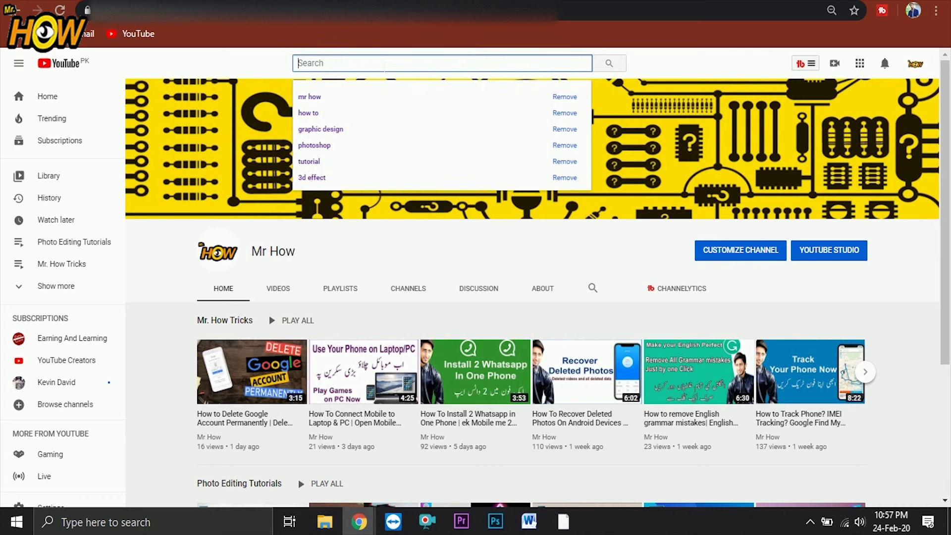
pyautogui.write('h')
pyautogui.press('BackSpace')
pyautogui.write('track')
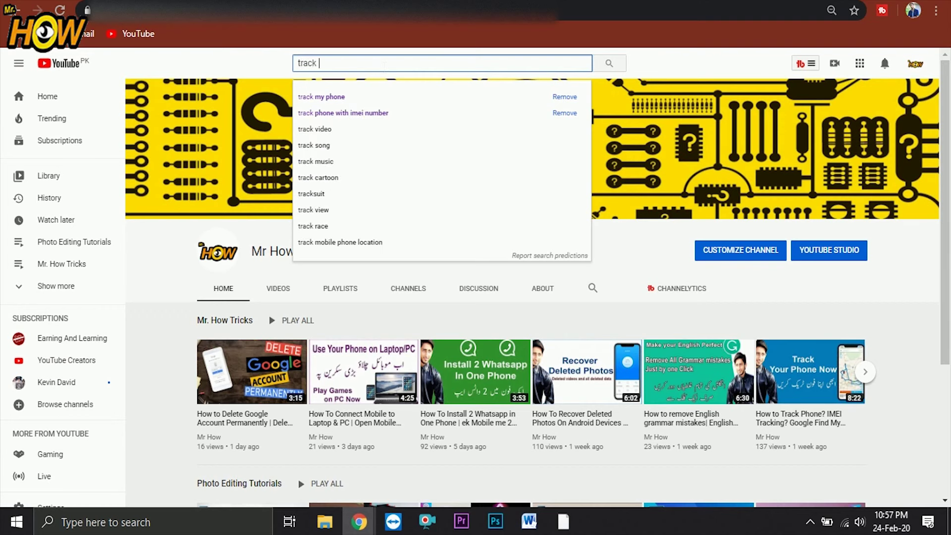
pyautogui.click(364, 96)
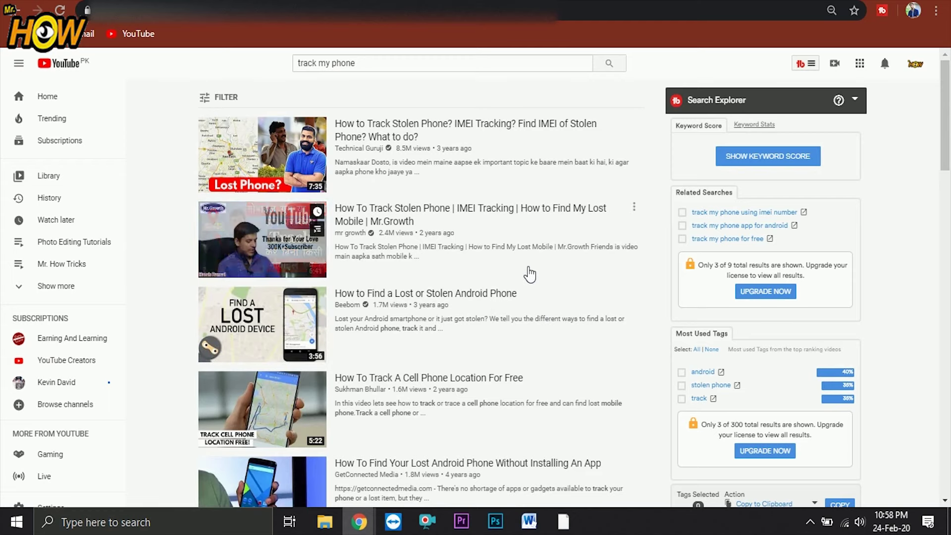
# Open the Technical Guruji stolen phone video and explore its tag "lost phone recovery" and the related keyword "lost phone recovery google"
pyautogui.click(418, 135)
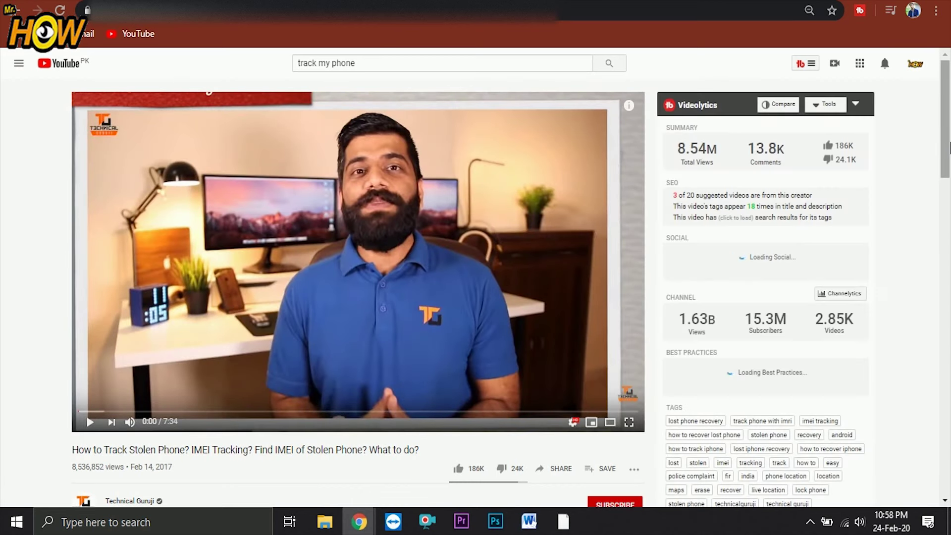
pyautogui.scroll(-3, 949, 147)
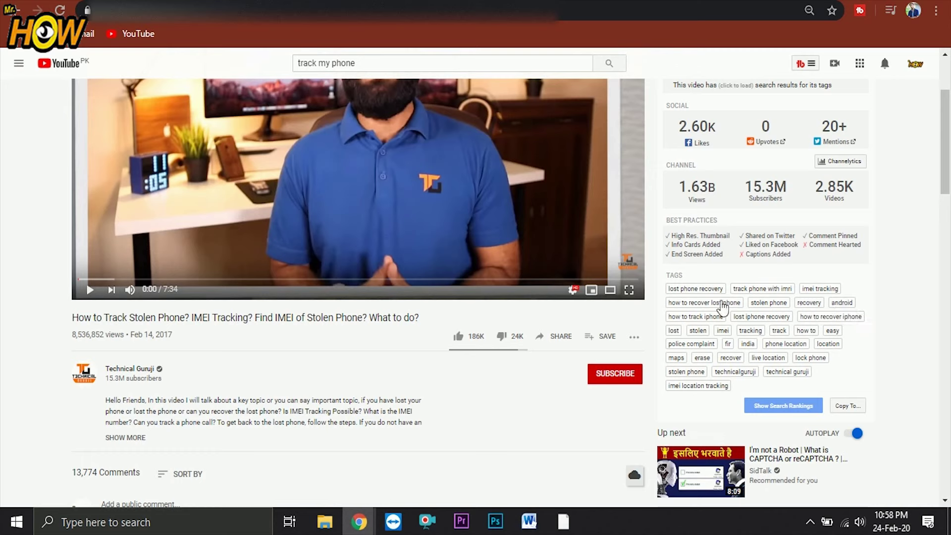
pyautogui.doubleClick(695, 289)
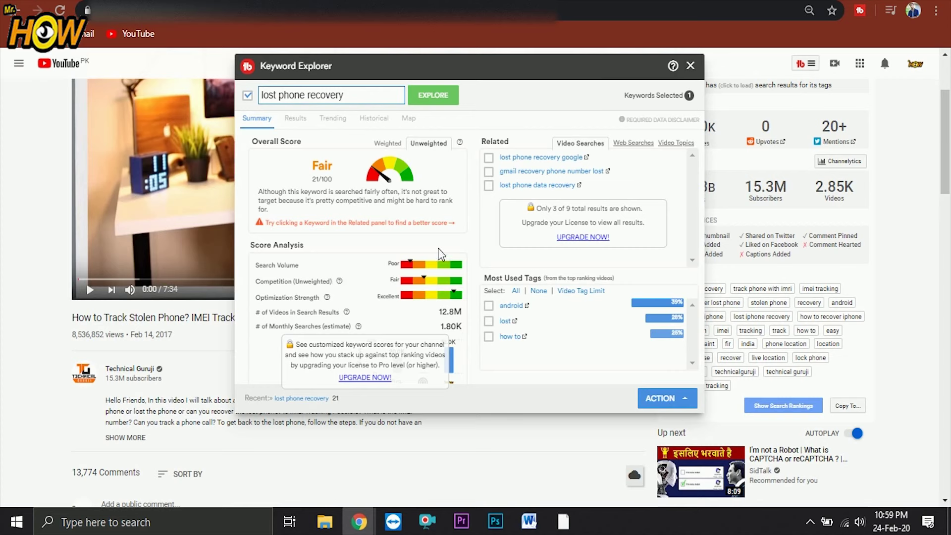
pyautogui.click(535, 157)
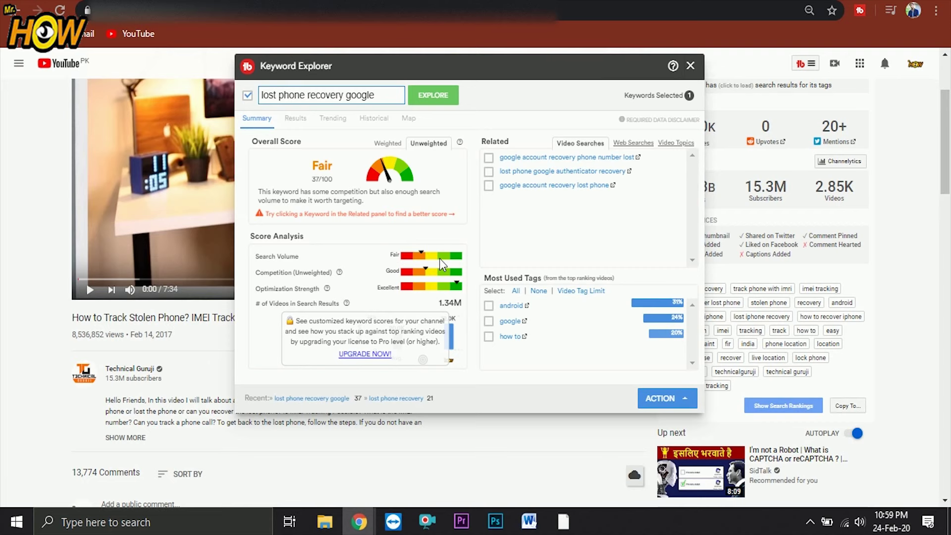
# Look up the score of the keyword "track phone with imei number" in Keyword Explorer, and close the explorer
pyautogui.moveTo(376, 95); pyautogui.dragTo(242, 99)
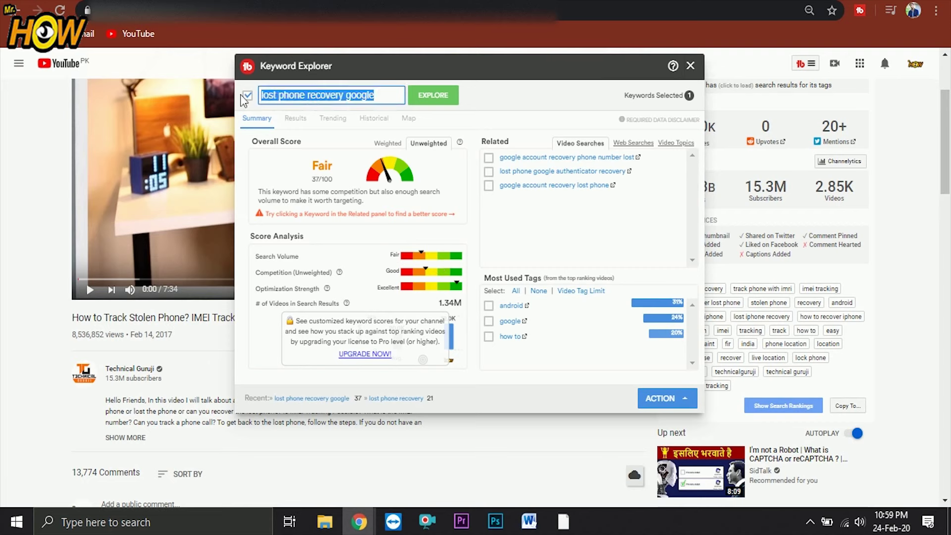
pyautogui.write('track ')
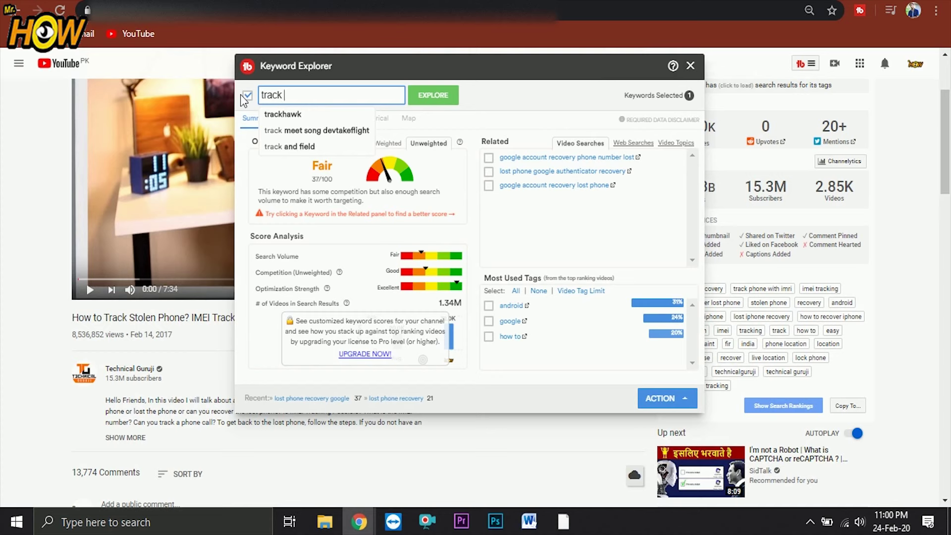
pyautogui.write('pho')
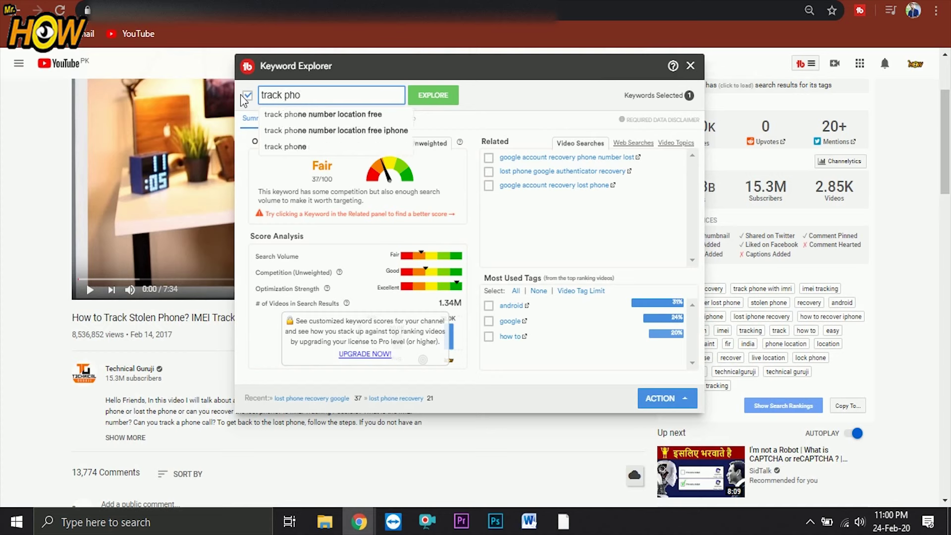
pyautogui.write('ne with')
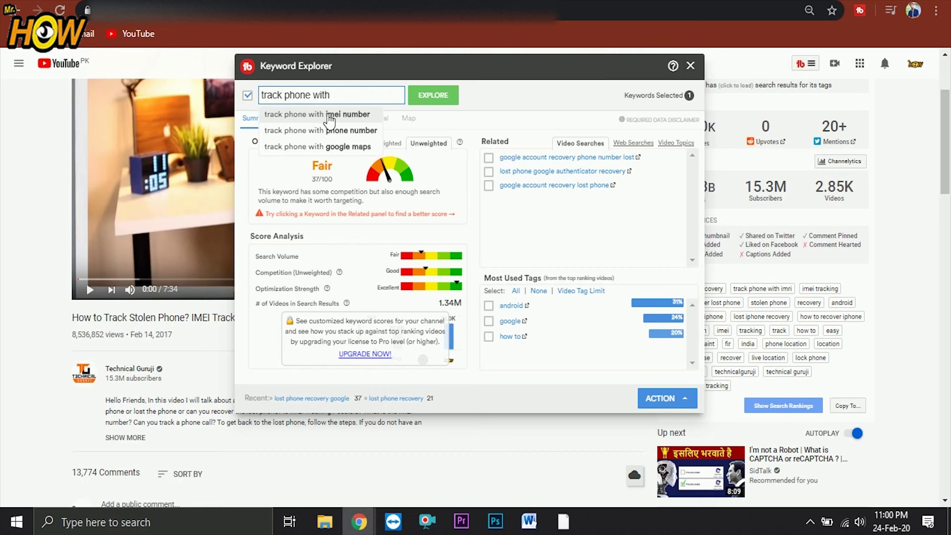
pyautogui.press('Return')
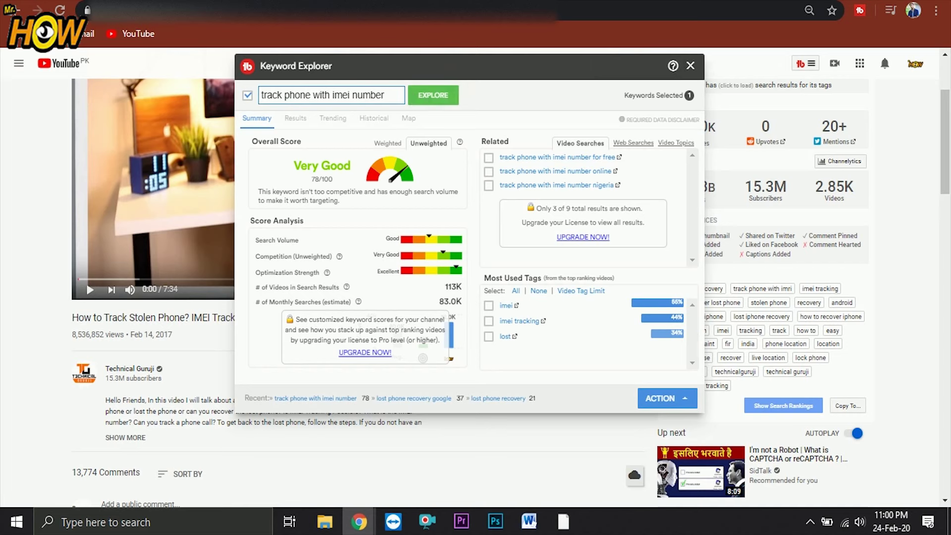
pyautogui.moveTo(382, 95); pyautogui.dragTo(353, 95)
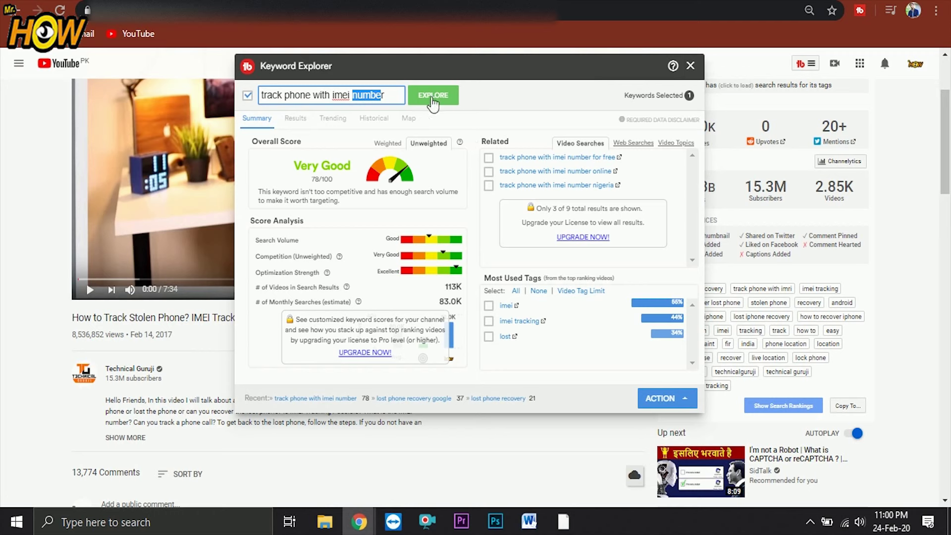
pyautogui.click(385, 95)
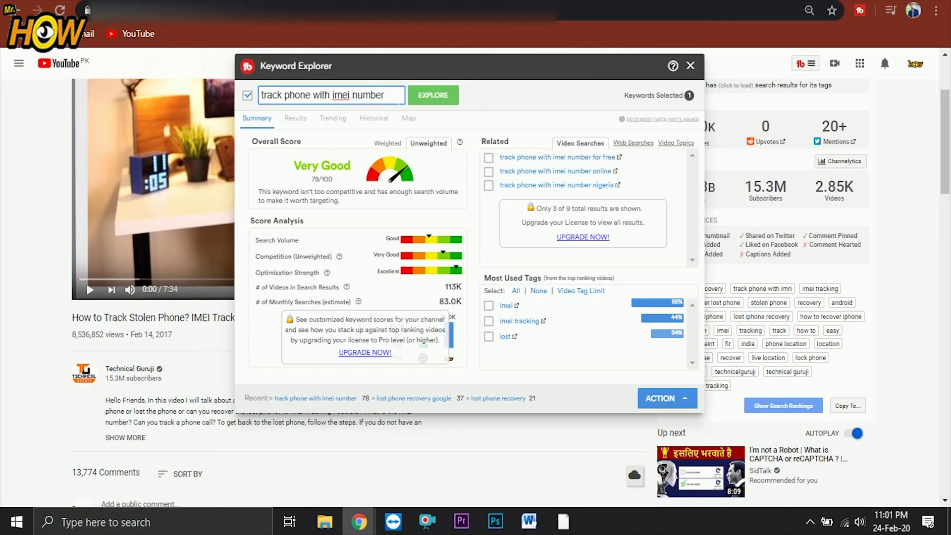
pyautogui.click(694, 67)
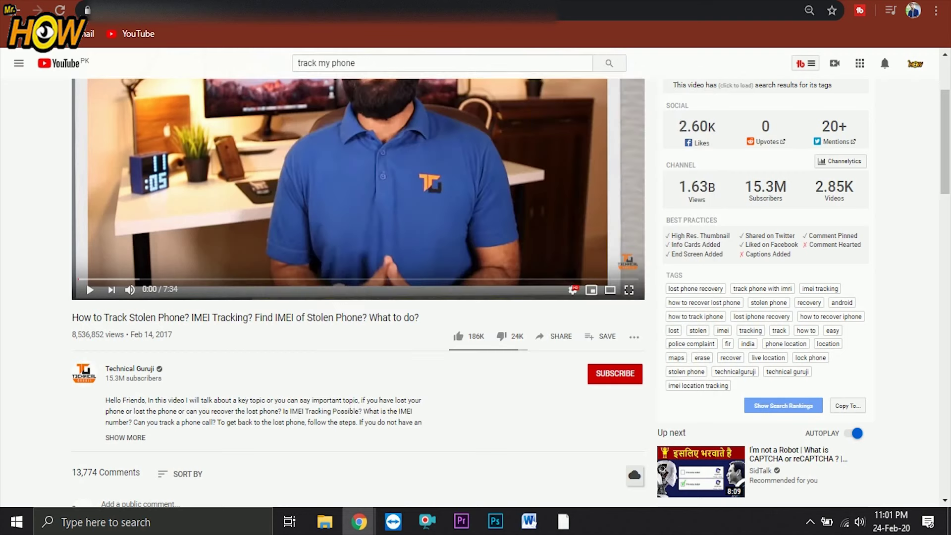
# Switch to YouTube Studio and start a new video upload, bringing up the file chooser
pyautogui.click(188, 33)
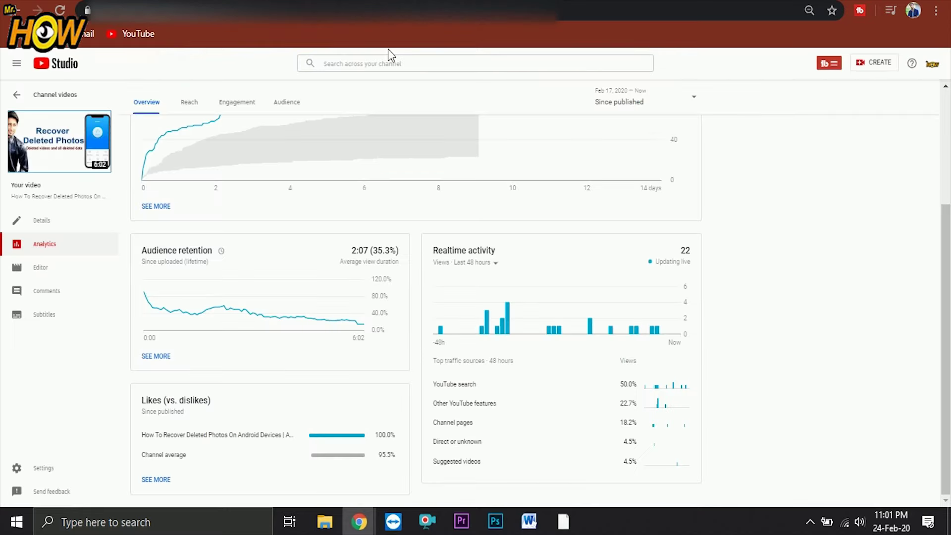
pyautogui.click(868, 68)
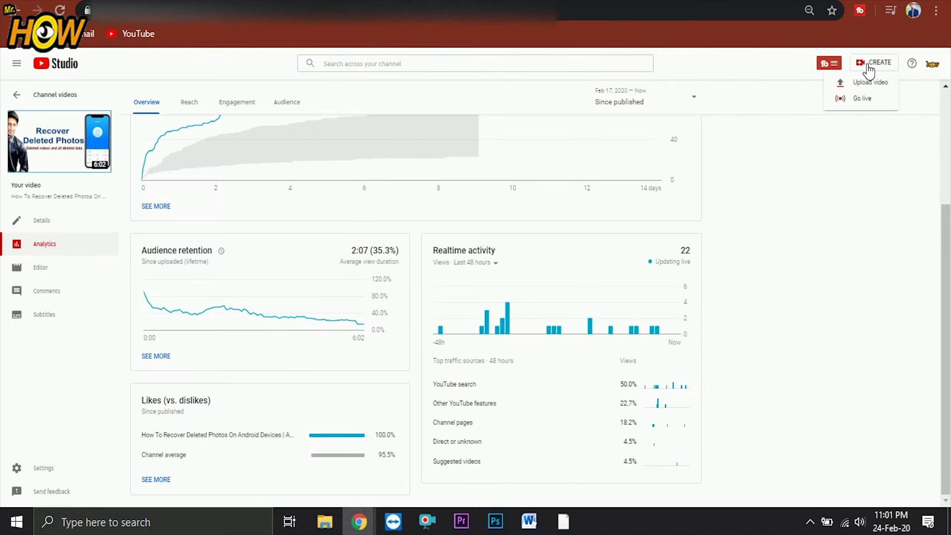
pyautogui.click(859, 89)
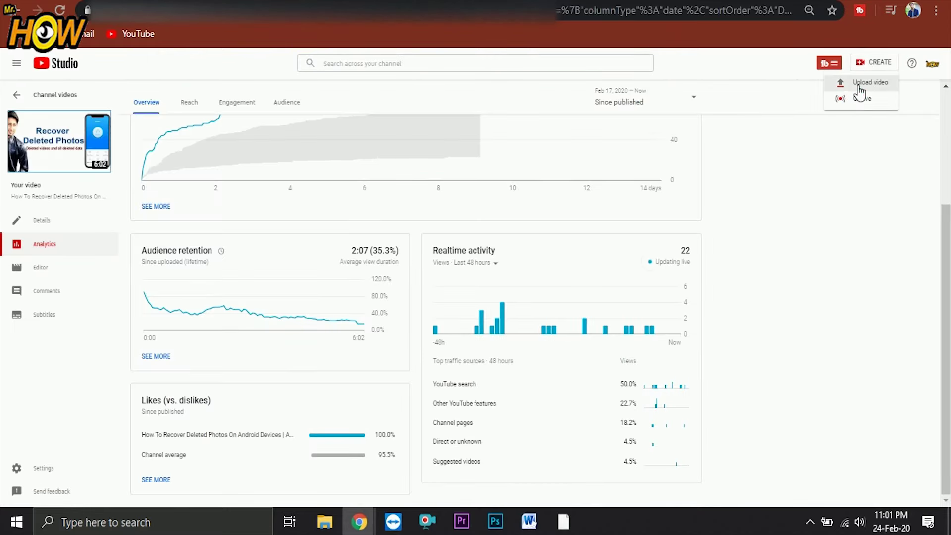
pyautogui.click(477, 341)
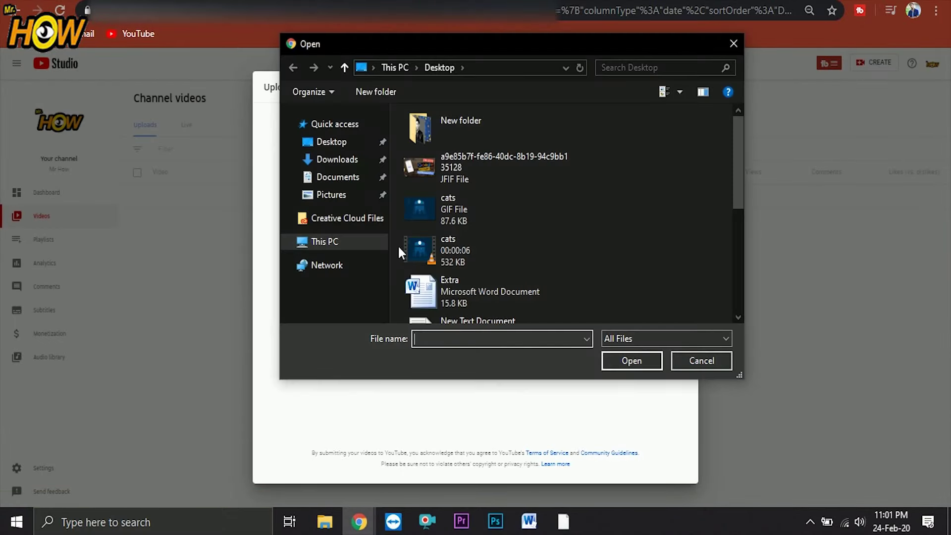
pyautogui.click(331, 143)
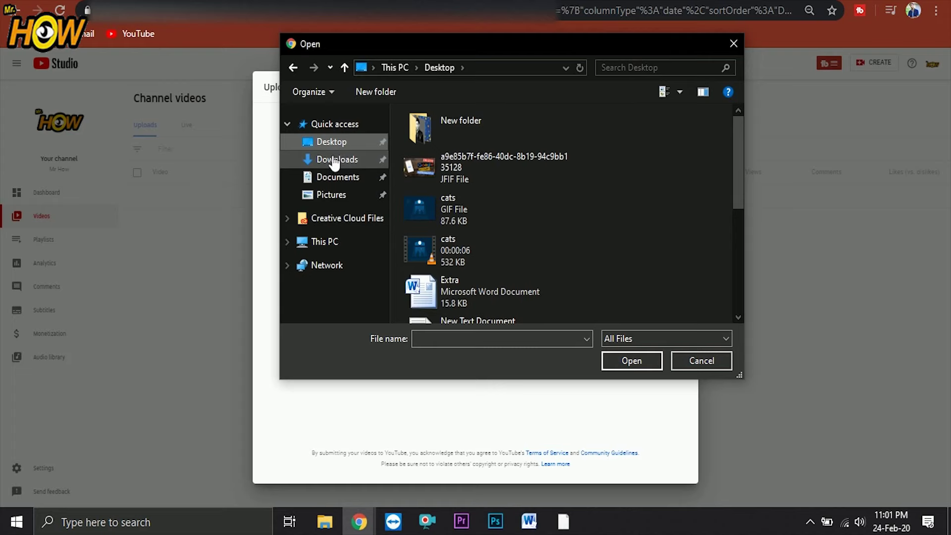
pyautogui.click(326, 242)
pyautogui.moveTo(735, 148); pyautogui.dragTo(755, 304)
pyautogui.doubleClick(483, 318)
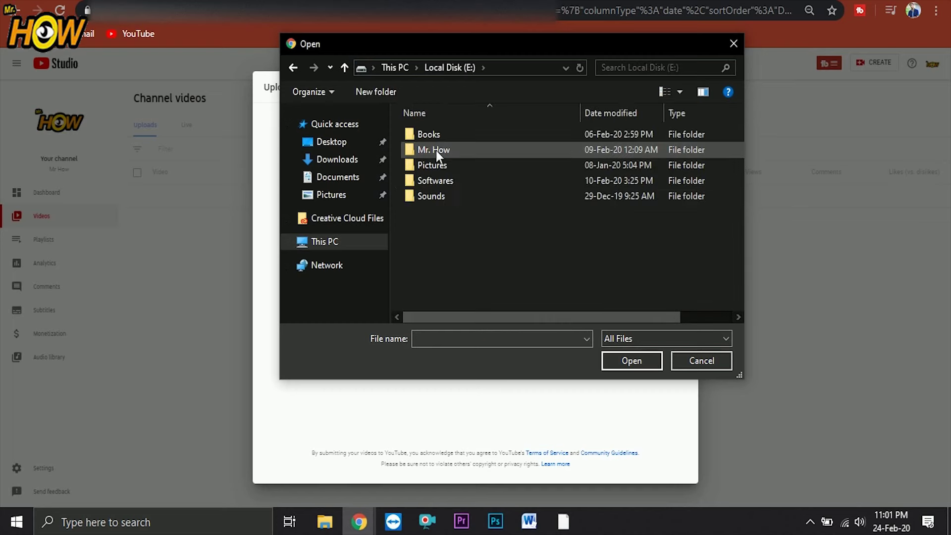
pyautogui.click(298, 242)
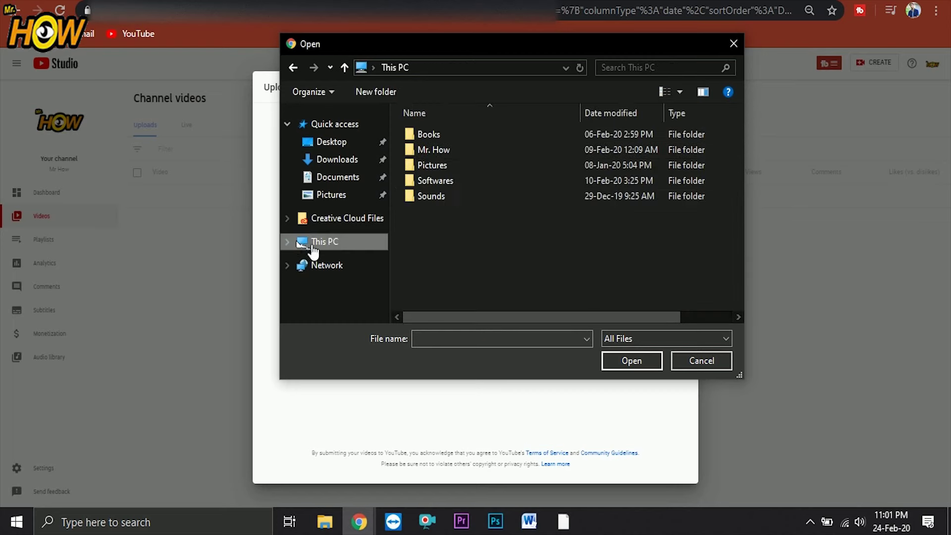
# Upload the "How to Delete Google Account Permanently" MP4 from Documents > Adobe > Premiere Pro > 12.0, and keep its suggested title
pyautogui.click(327, 177)
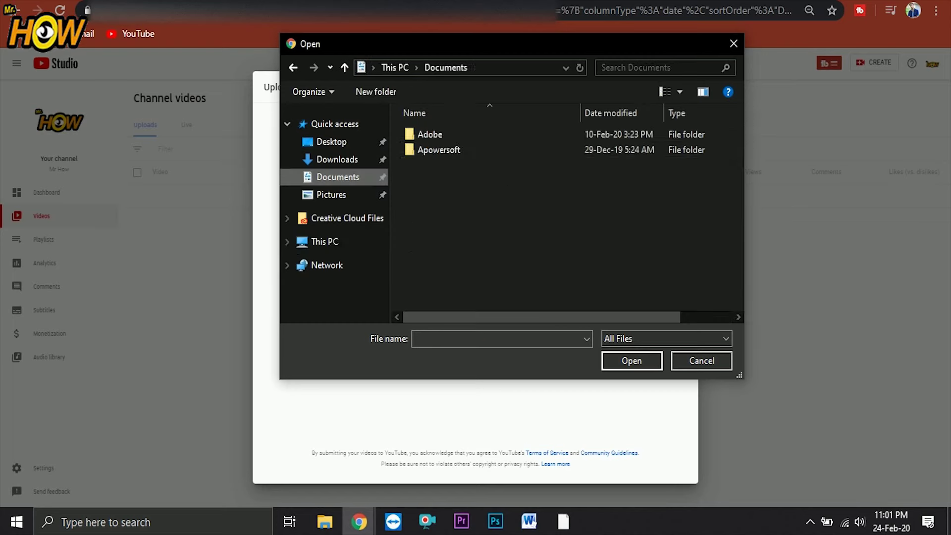
pyautogui.doubleClick(486, 132)
pyautogui.doubleClick(483, 147)
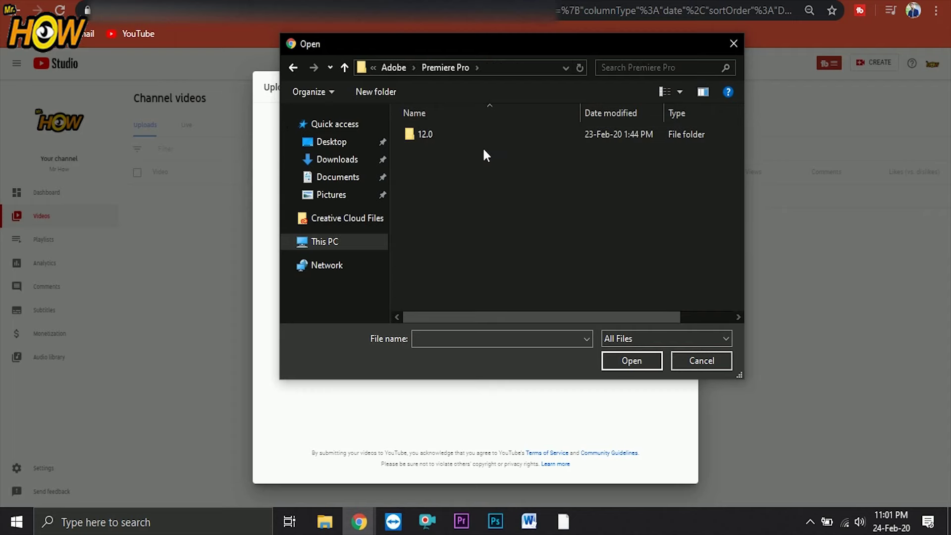
pyautogui.doubleClick(452, 135)
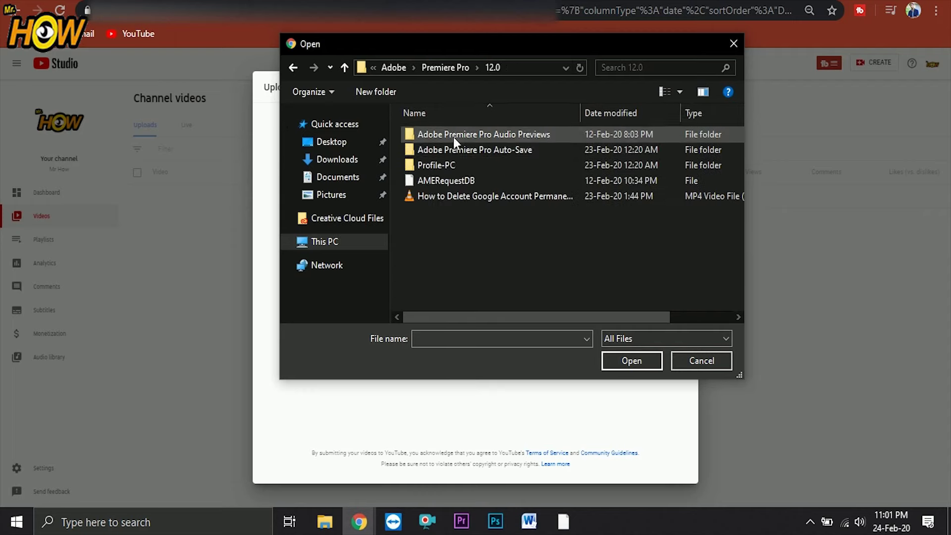
pyautogui.click(465, 201)
pyautogui.click(619, 360)
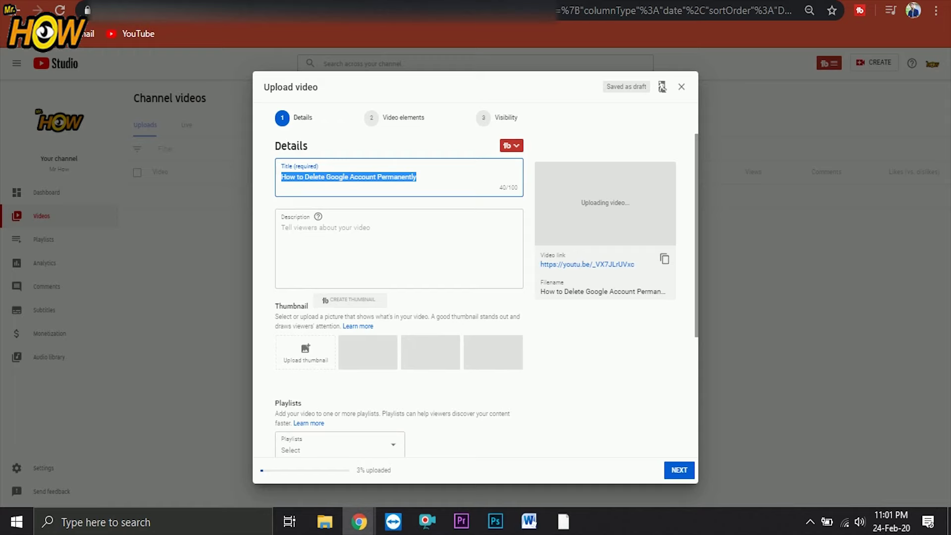
pyautogui.click(417, 176)
pyautogui.moveTo(417, 177)
pyautogui.mouseDown()
pyautogui.moveTo(275, 187)
pyautogui.moveTo(418, 178)
pyautogui.mouseUp()
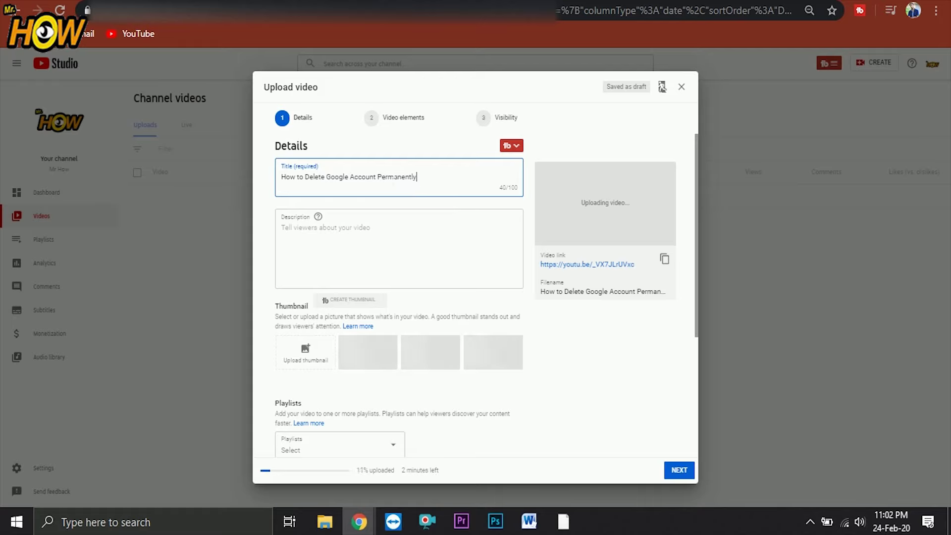
# Switch to YouTube to examine the Technical Guruji video's title, description and tags, and return to the upload form's Description field
pyautogui.hotkey('ctrl', 'Tab')
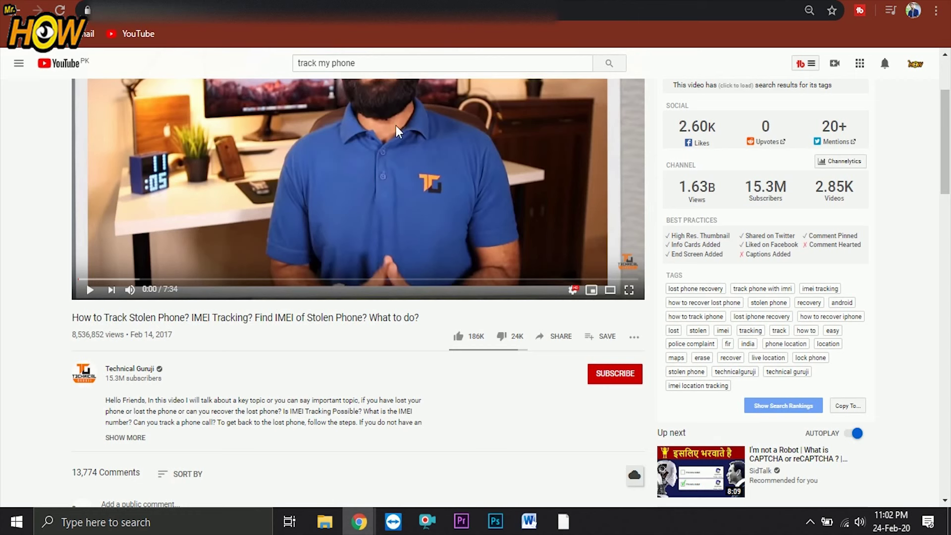
pyautogui.moveTo(946, 164); pyautogui.dragTo(947, 203)
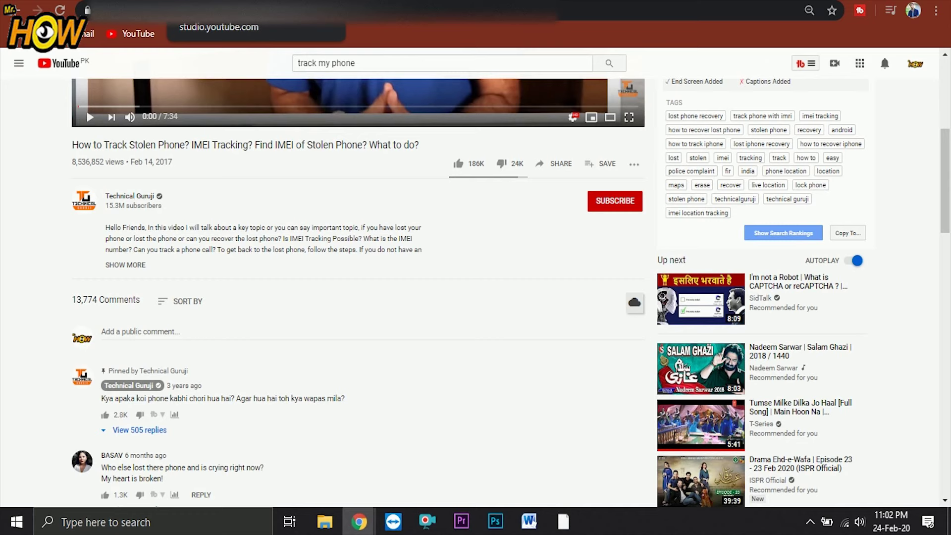
pyautogui.click(213, 10)
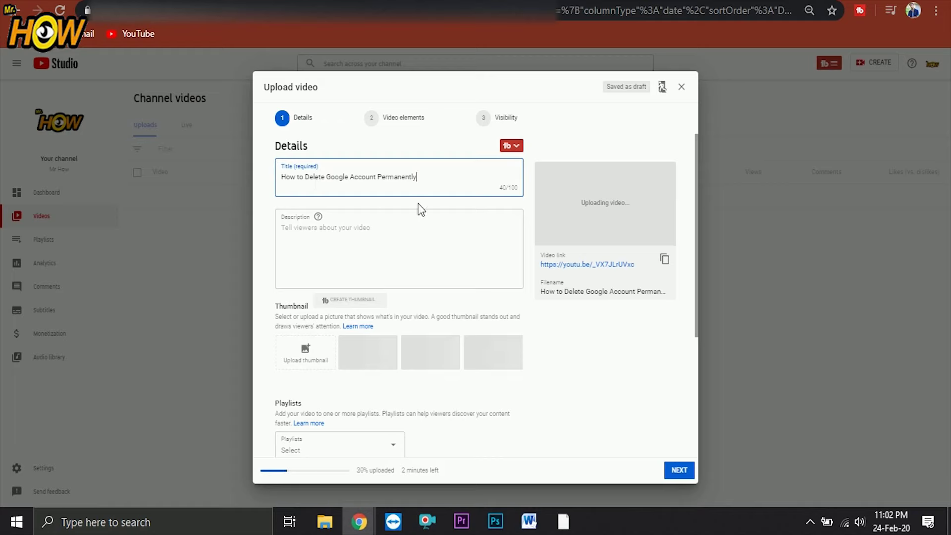
pyautogui.click(282, 228)
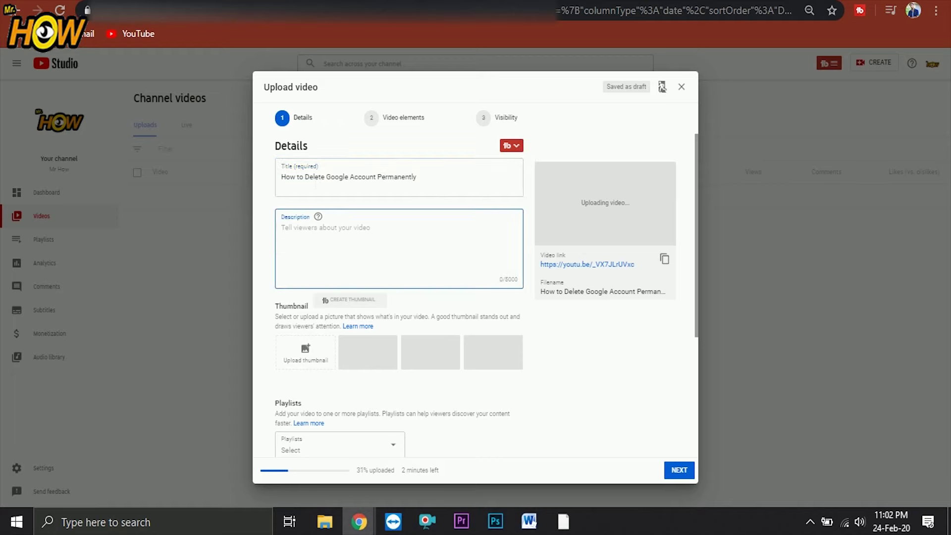